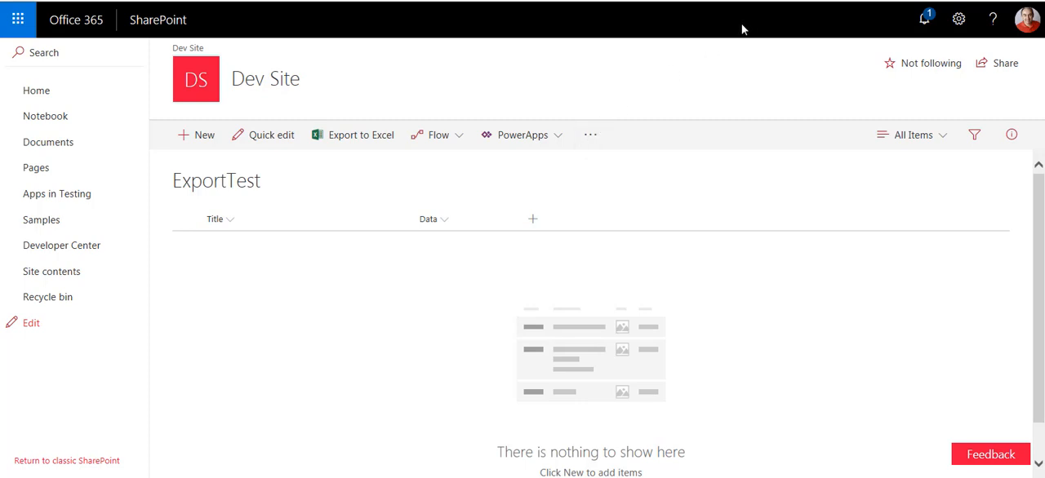
# Step: Switch to Microsoft Flow from the ExportTest list to see the existing flows
pyautogui.click(454, 138)
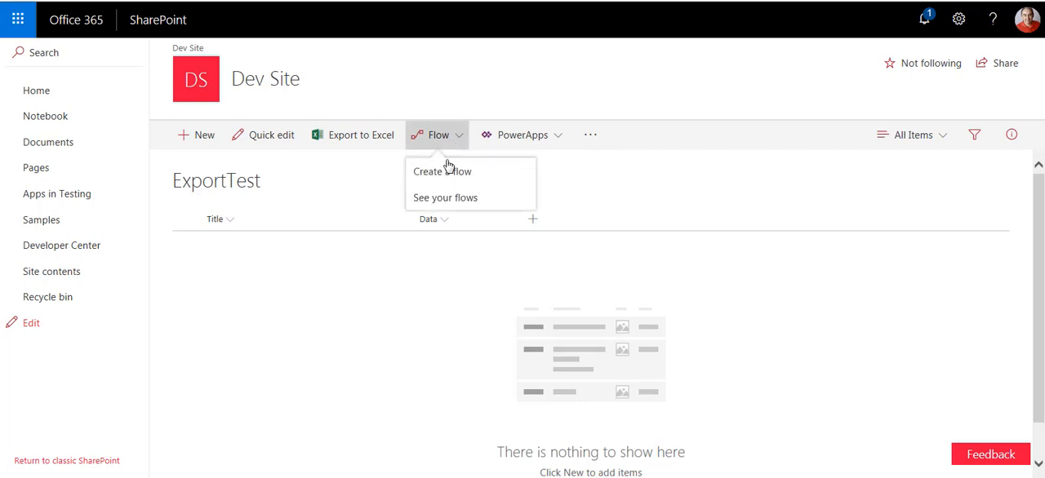
pyautogui.click(435, 176)
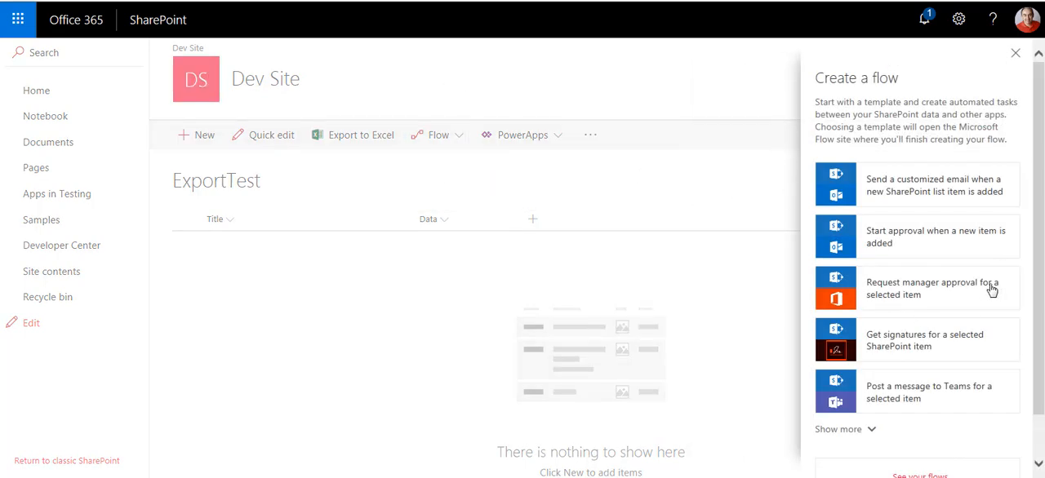
pyautogui.scroll(-1, 1036, 259)
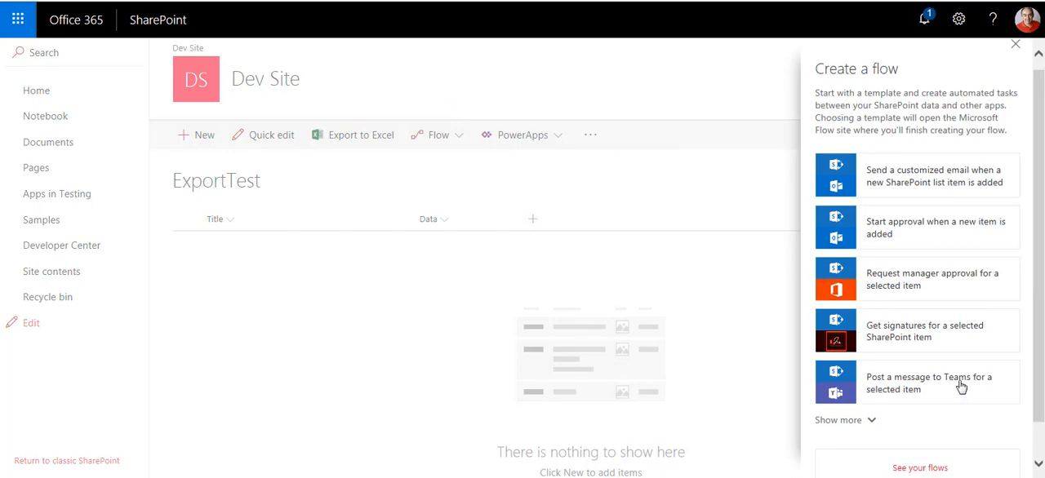
pyautogui.click(920, 469)
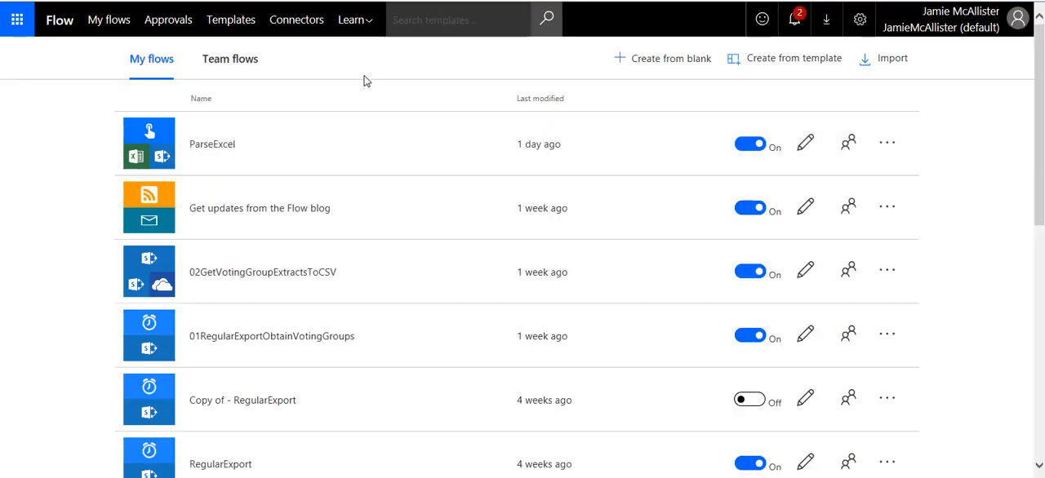
# Step: Start a new flow from blank using the full search of connectors and triggers
pyautogui.click(677, 60)
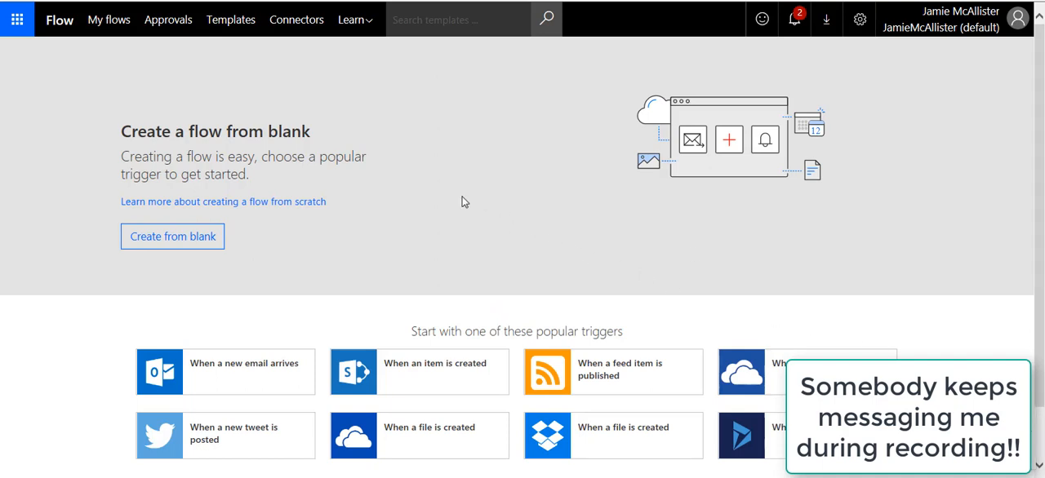
pyautogui.scroll(-1, 435, 173)
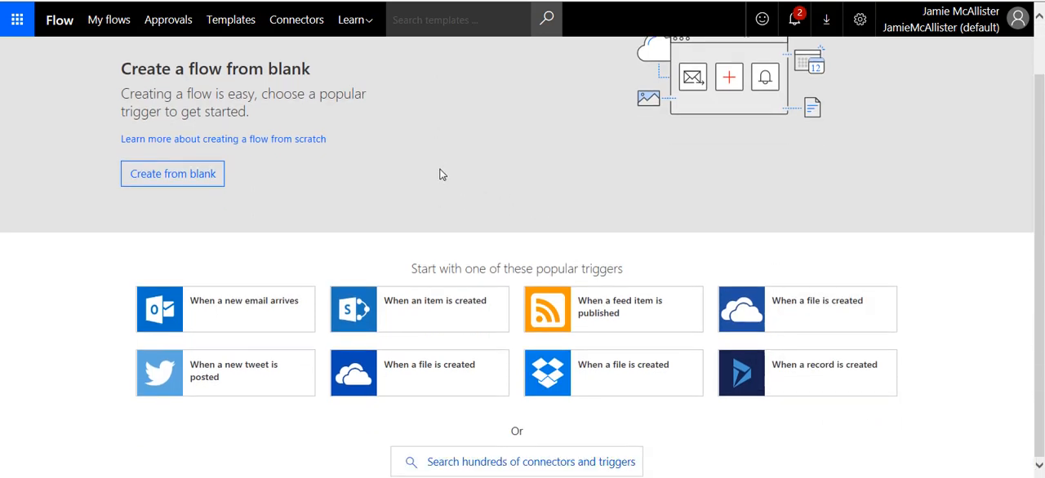
pyautogui.click(560, 462)
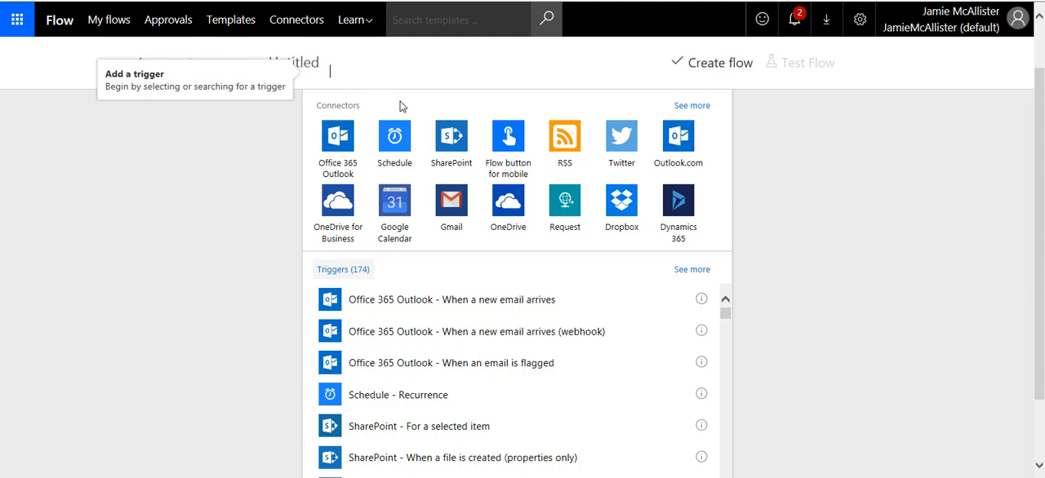
# Step: Search the triggers and add Schedule - Recurrence as the flow's trigger
pyautogui.write('shar')
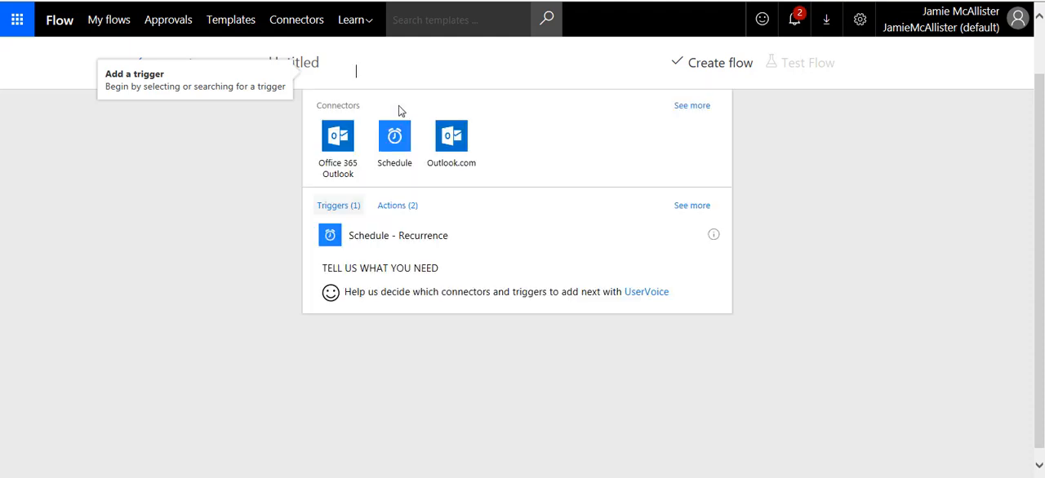
pyautogui.click(335, 237)
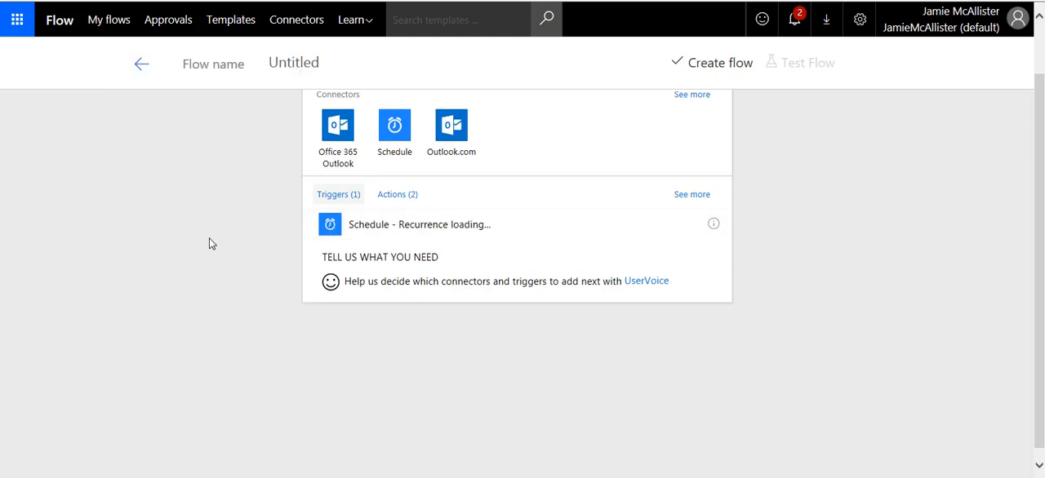
pyautogui.scroll(1, 302, 213)
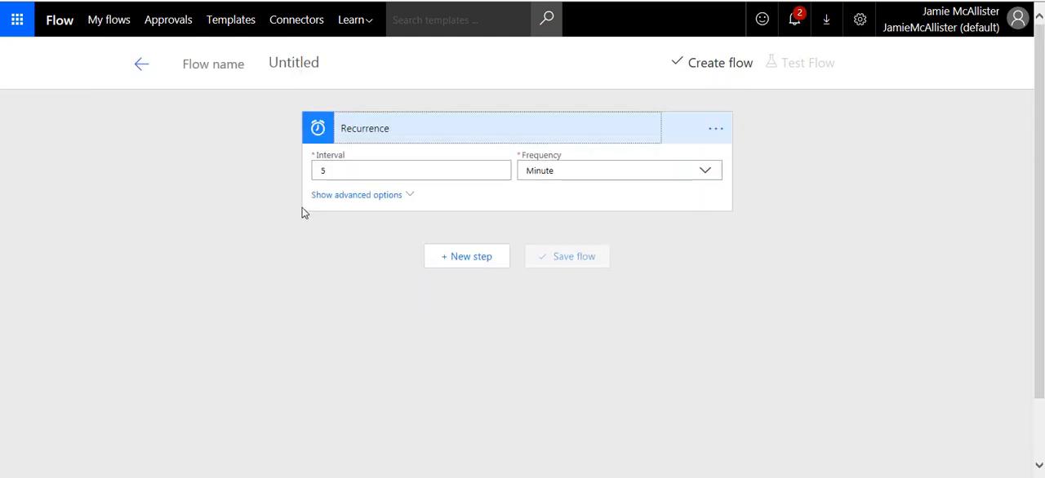
# Step: Set the Recurrence trigger's frequency to Day and its interval to 1, and check its advanced options
pyautogui.click(707, 173)
pyautogui.click(541, 231)
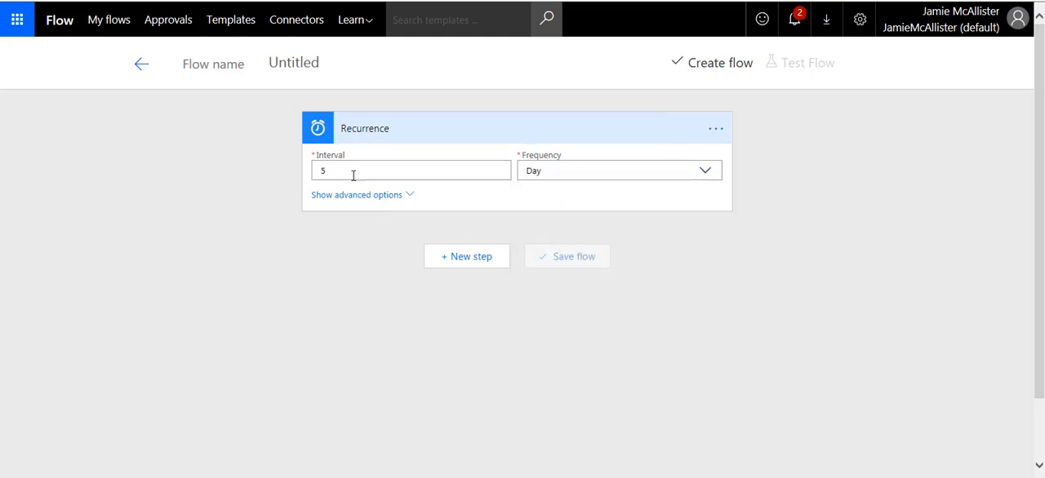
pyautogui.click(327, 171)
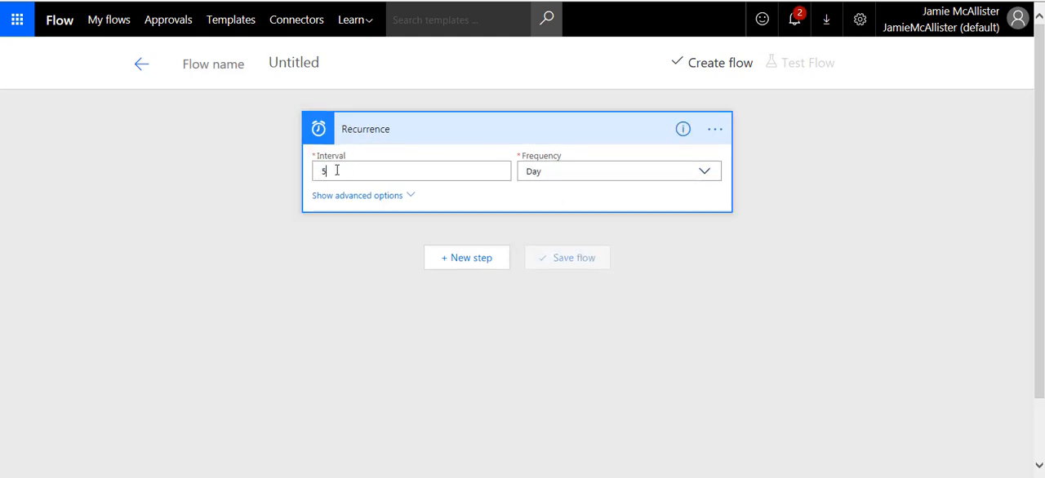
pyautogui.moveTo(337, 171); pyautogui.dragTo(282, 177)
pyautogui.click(330, 171)
pyautogui.press('BackSpace')
pyautogui.write('1')
pyautogui.click(408, 199)
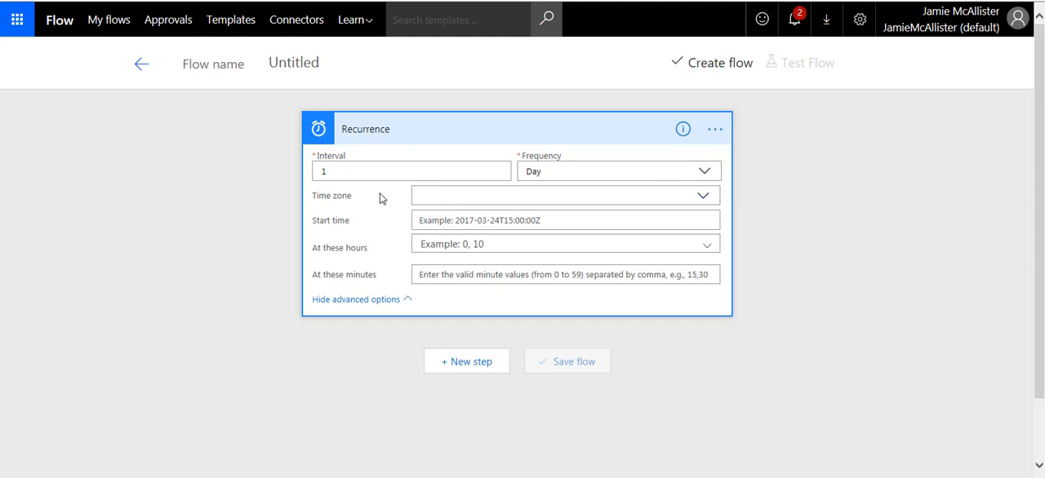
pyautogui.click(350, 301)
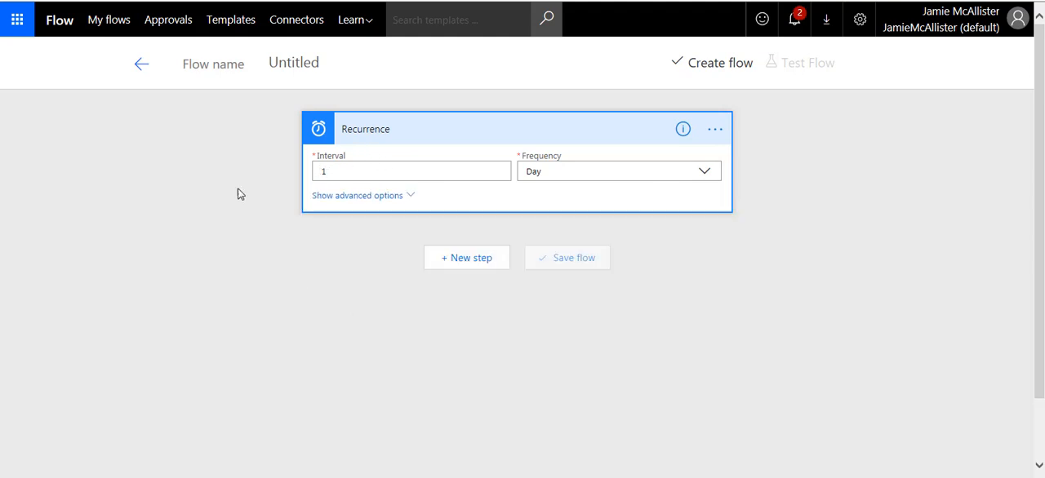
# Step: Name the flow RegularExcelImportToSP
pyautogui.click(310, 82)
pyautogui.write('RegularE')
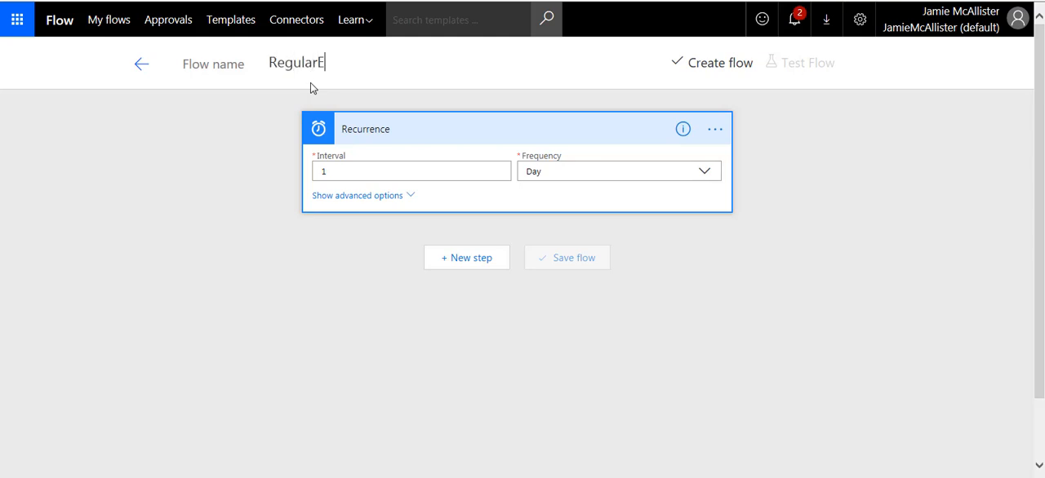
pyautogui.write('xcelImportTo')
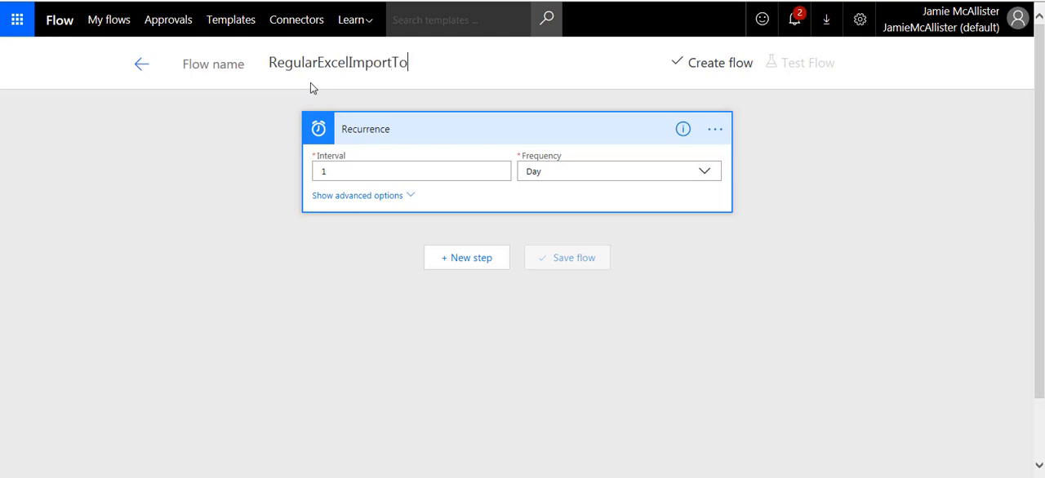
pyautogui.write('SP')
# Step: Add an Excel - Get rows action after the Recurrence trigger, searching the actions for "excel"
pyautogui.click(461, 260)
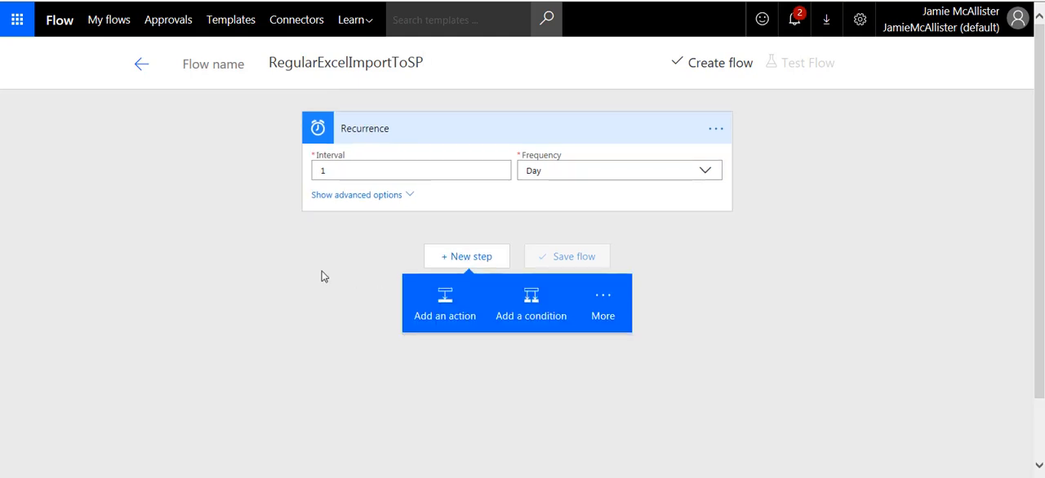
pyautogui.click(441, 299)
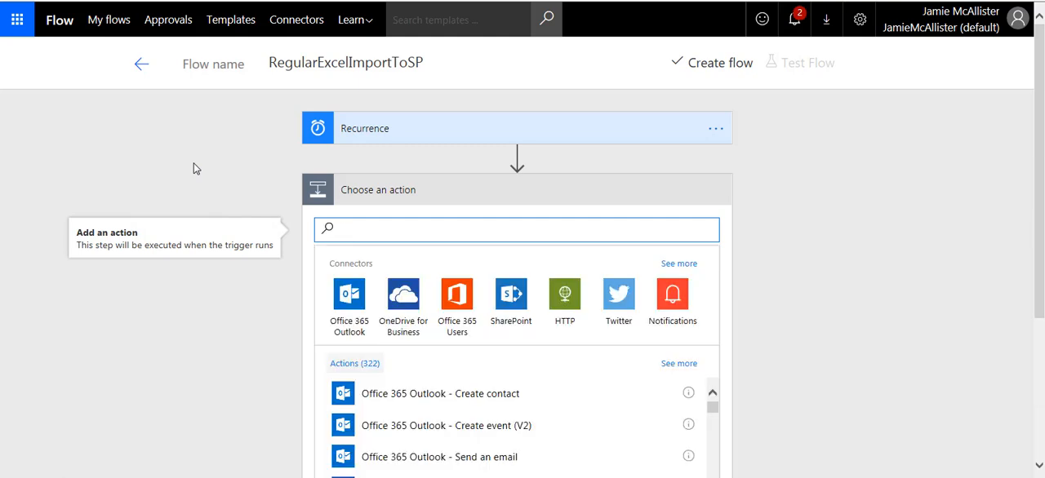
pyautogui.write('exce')
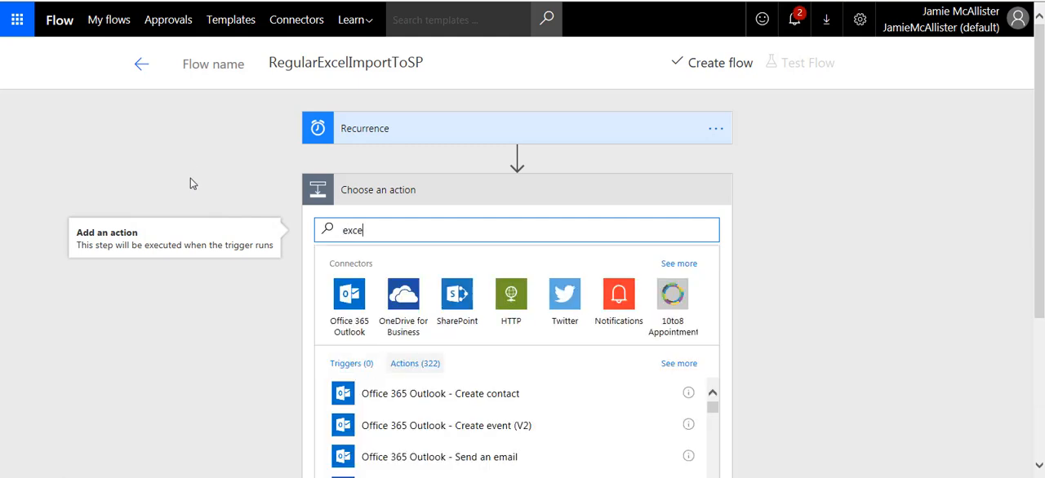
pyautogui.write('l')
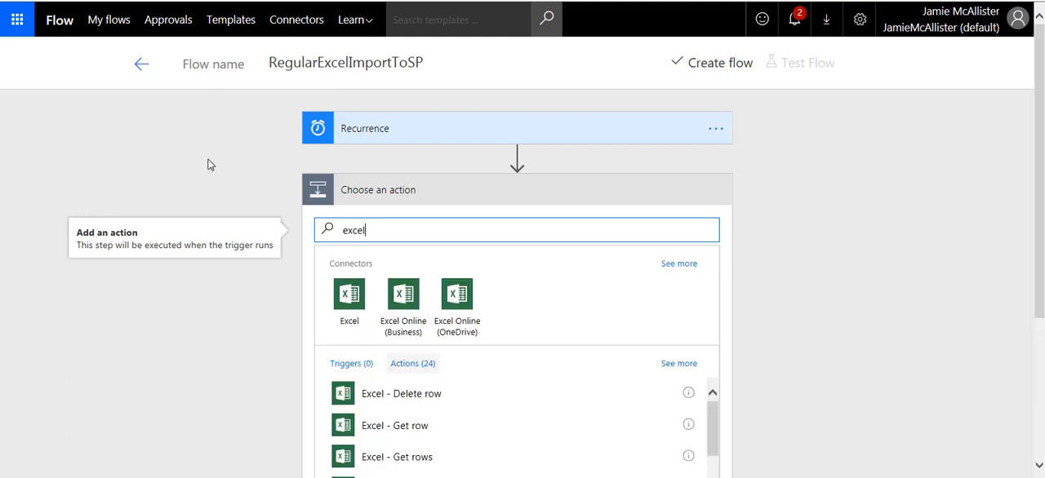
pyautogui.scroll(-2, 212, 180)
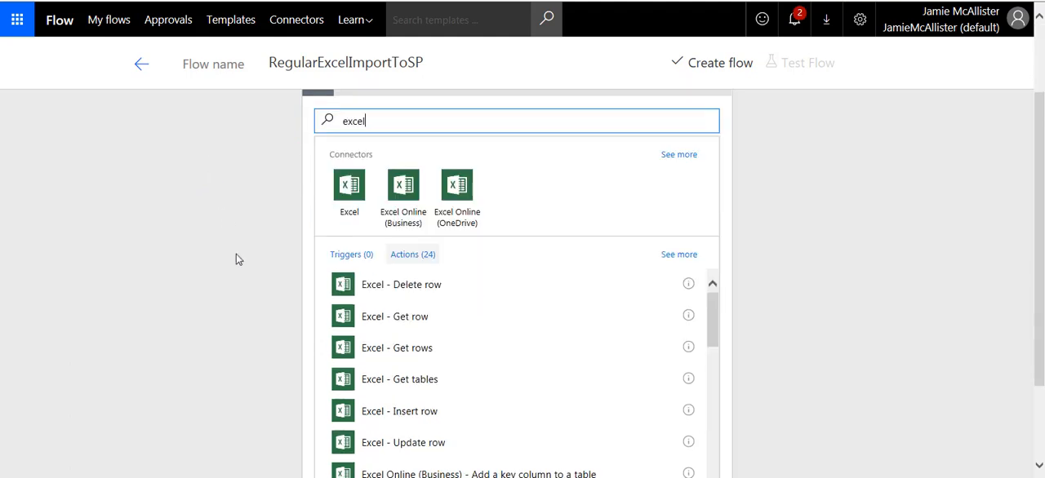
pyautogui.click(403, 352)
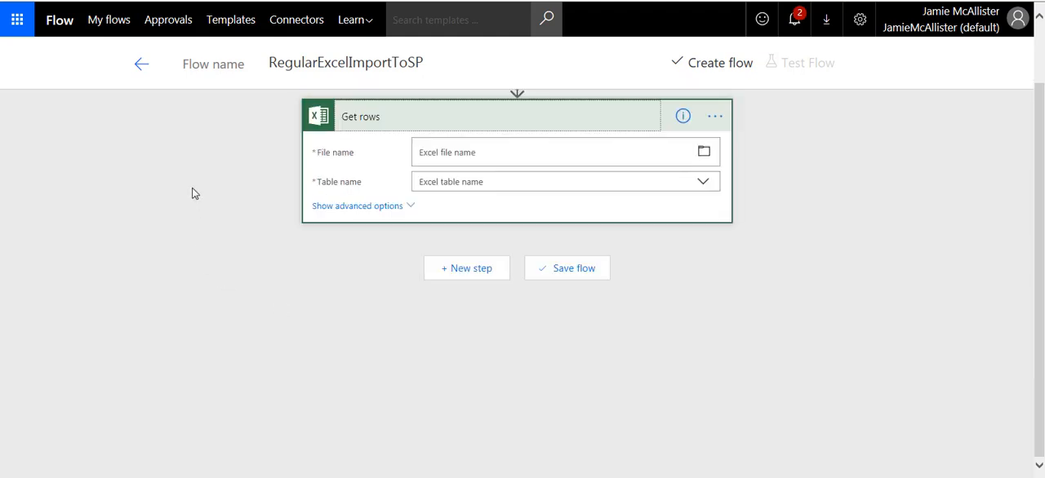
# Step: Choose Book1.xlsx from the ExcelParse folder in OneDrive for Business as the Get rows file
pyautogui.click(644, 158)
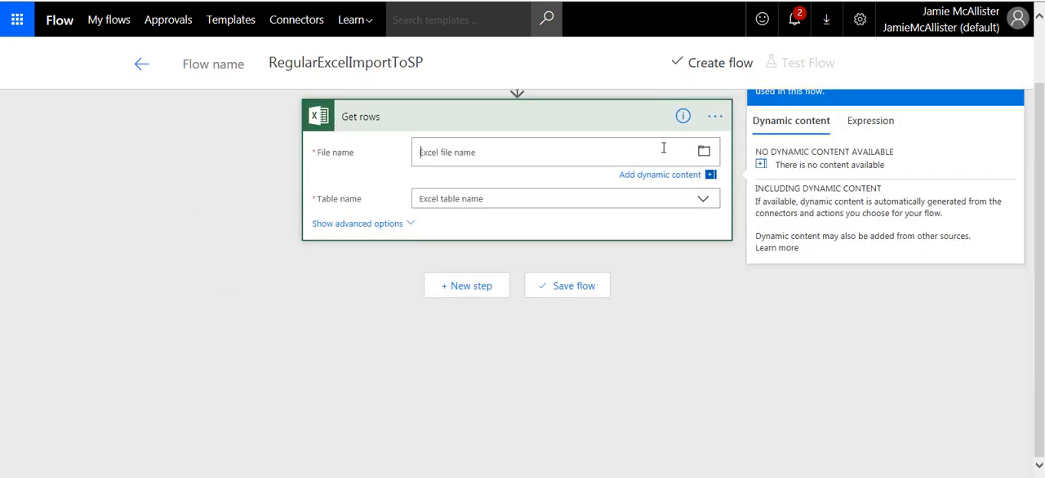
pyautogui.click(705, 155)
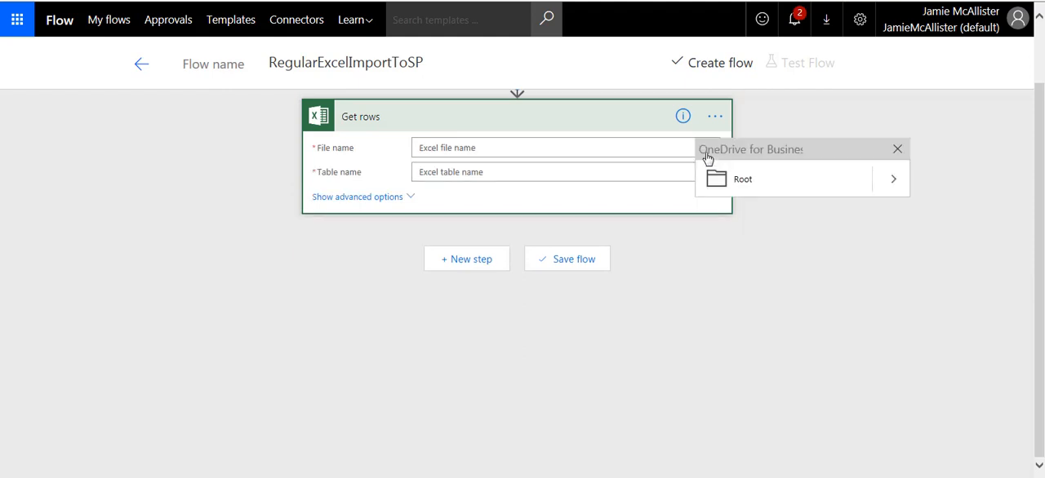
pyautogui.click(886, 181)
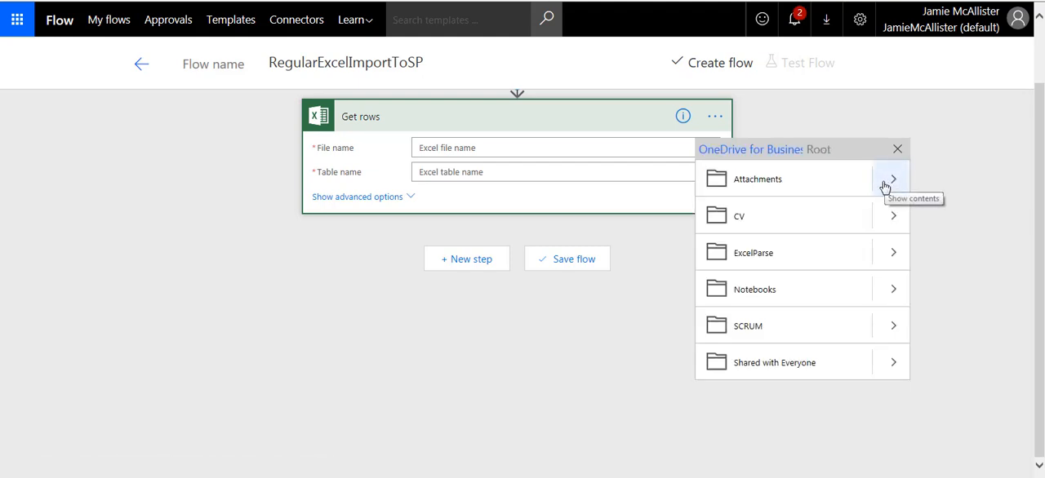
pyautogui.click(891, 254)
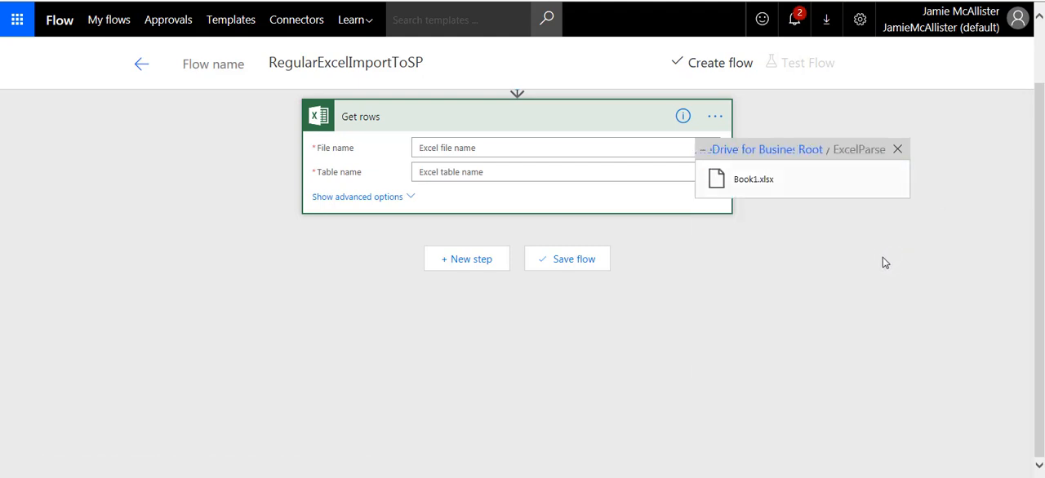
pyautogui.click(744, 182)
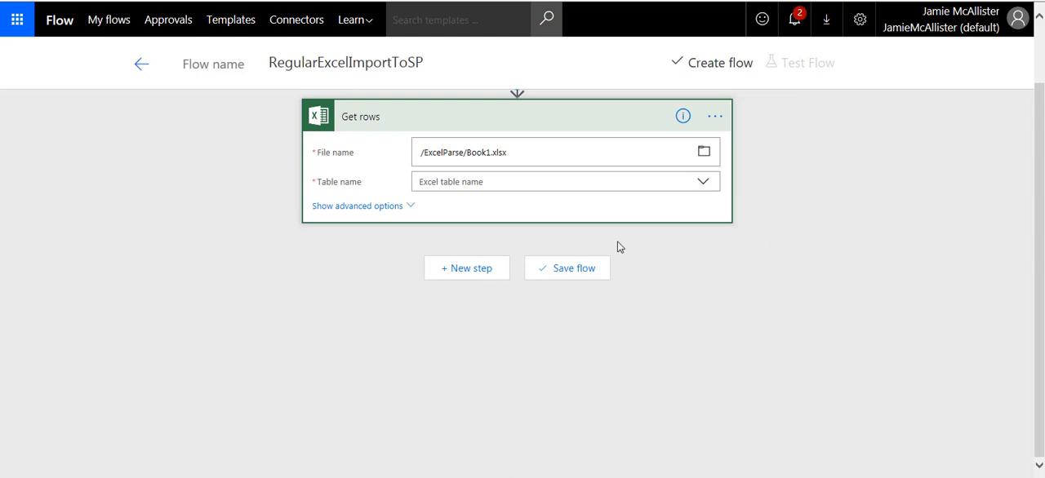
# Step: Set the Get rows table name to Table_query and check the action's advanced options
pyautogui.click(543, 182)
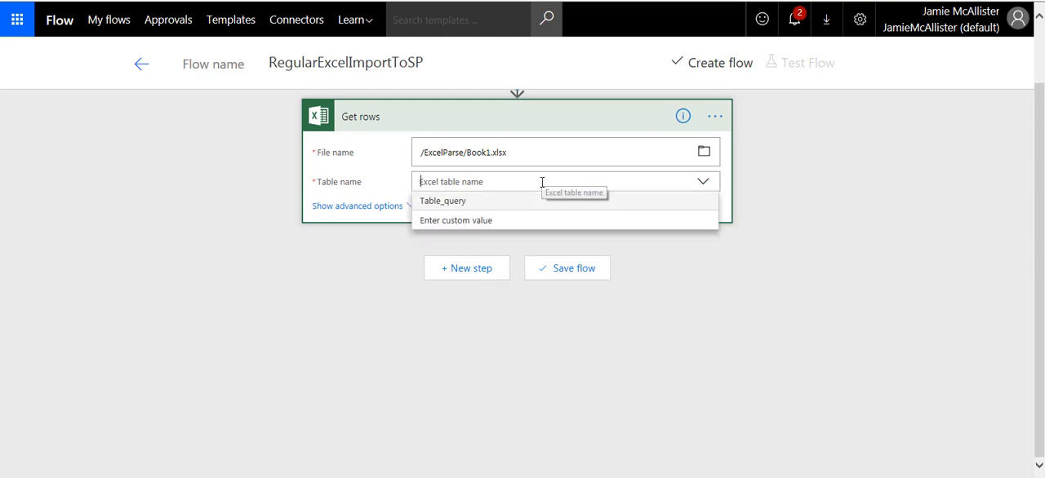
pyautogui.click(439, 203)
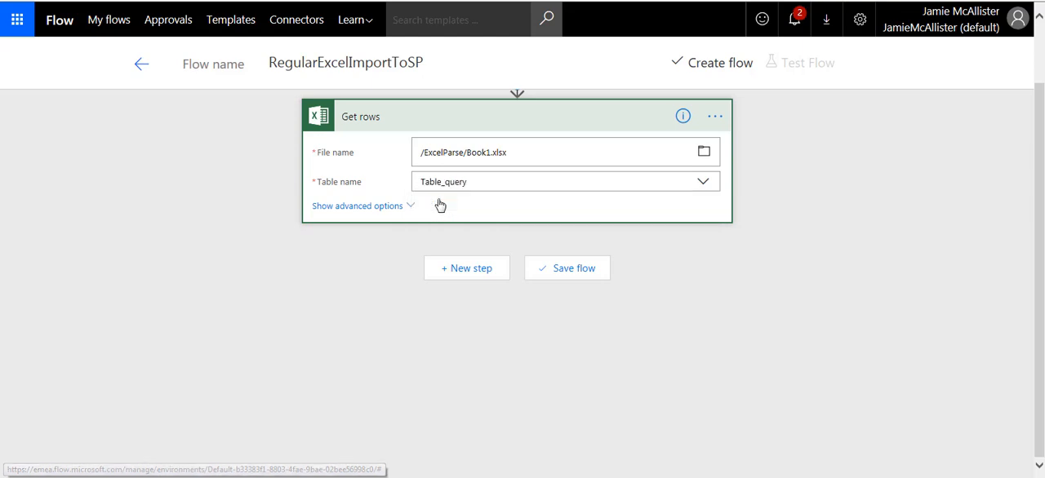
pyautogui.click(413, 209)
pyautogui.click(712, 344)
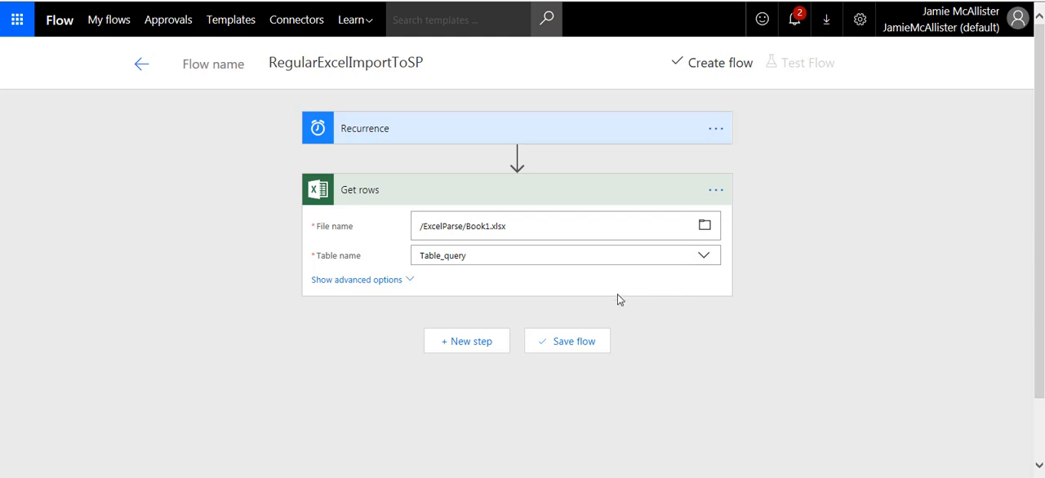
# Step: Add an Apply to each loop after Get rows that takes the Get rows value list as its input
pyautogui.click(454, 343)
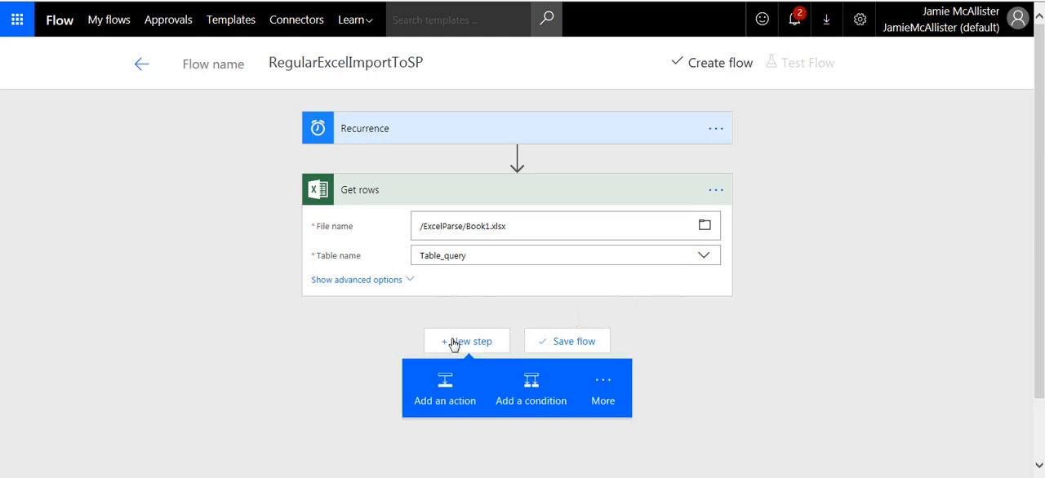
pyautogui.click(605, 388)
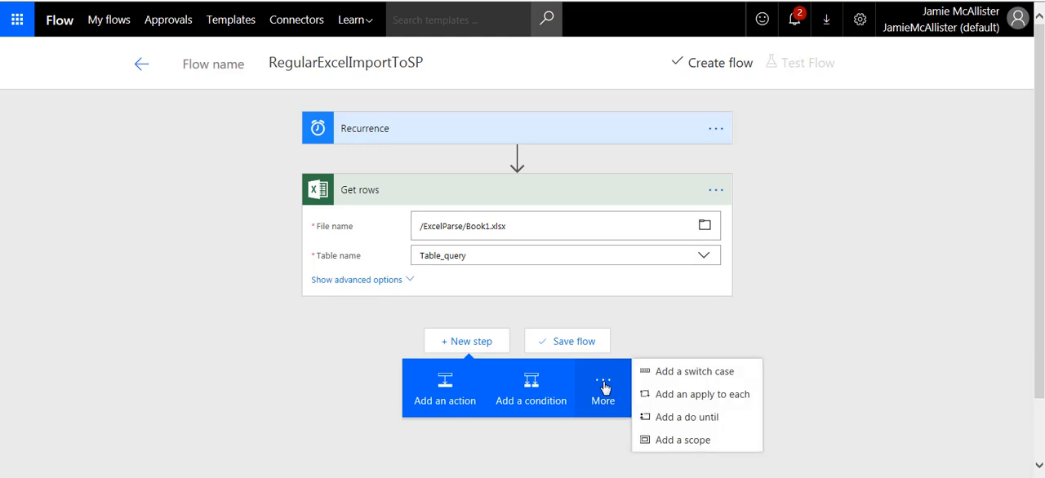
pyautogui.click(696, 397)
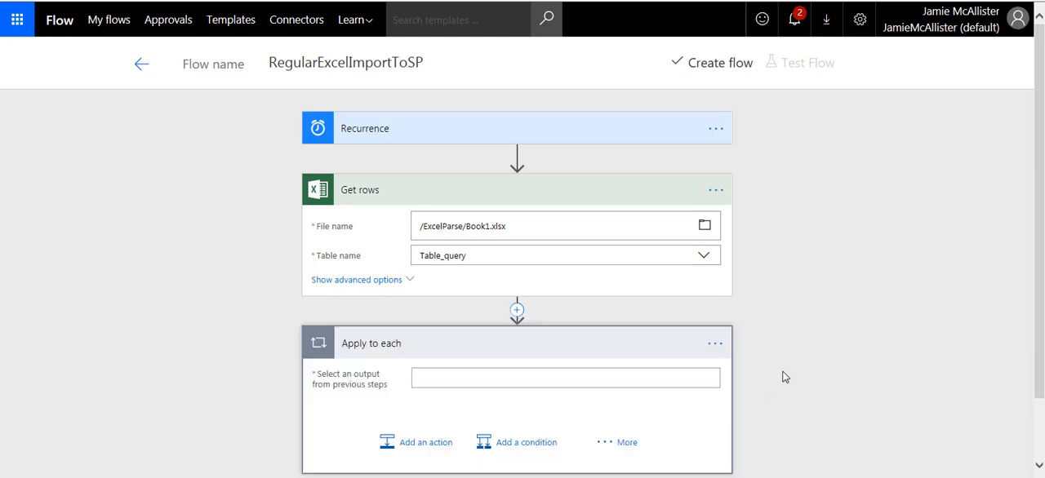
pyautogui.click(473, 377)
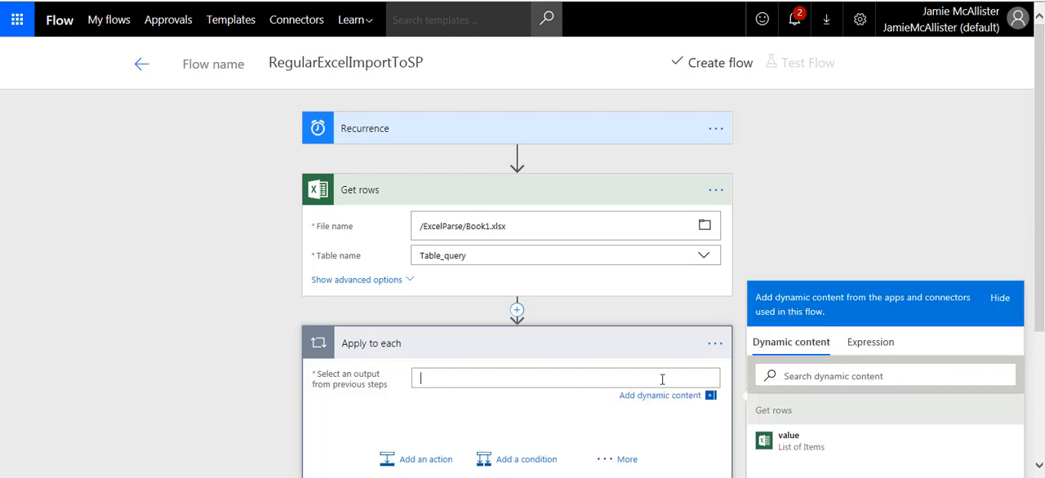
pyautogui.click(787, 445)
pyautogui.scroll(-1, 585, 406)
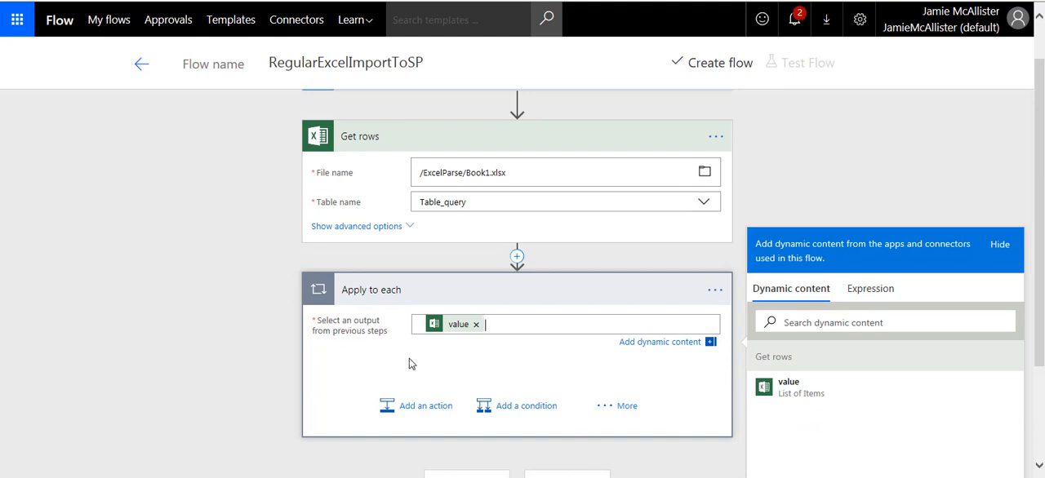
# Step: Add a SharePoint - Create item action inside the Apply to each loop
pyautogui.click(418, 411)
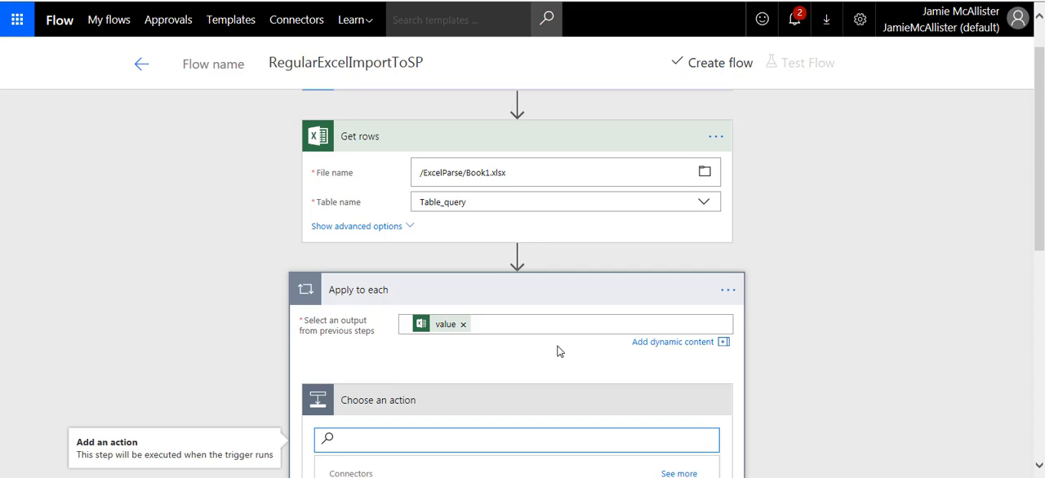
pyautogui.scroll(-1, 565, 352)
pyautogui.scroll(-4, 838, 317)
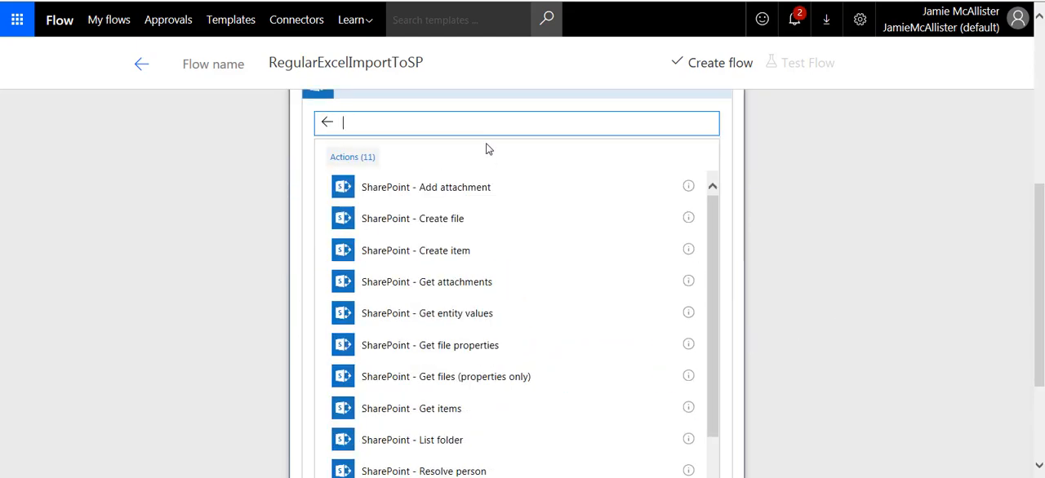
pyautogui.click(531, 187)
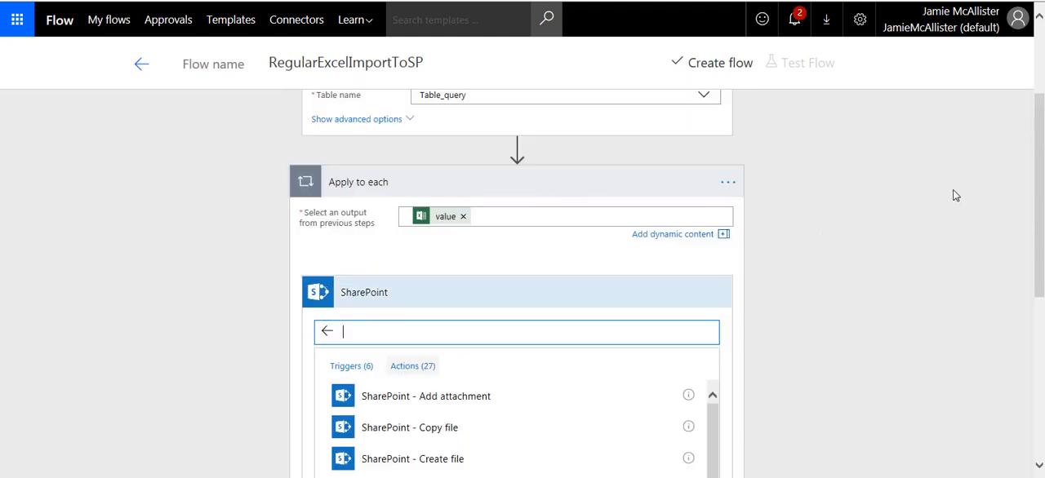
pyautogui.moveTo(1040, 163); pyautogui.dragTo(1043, 236)
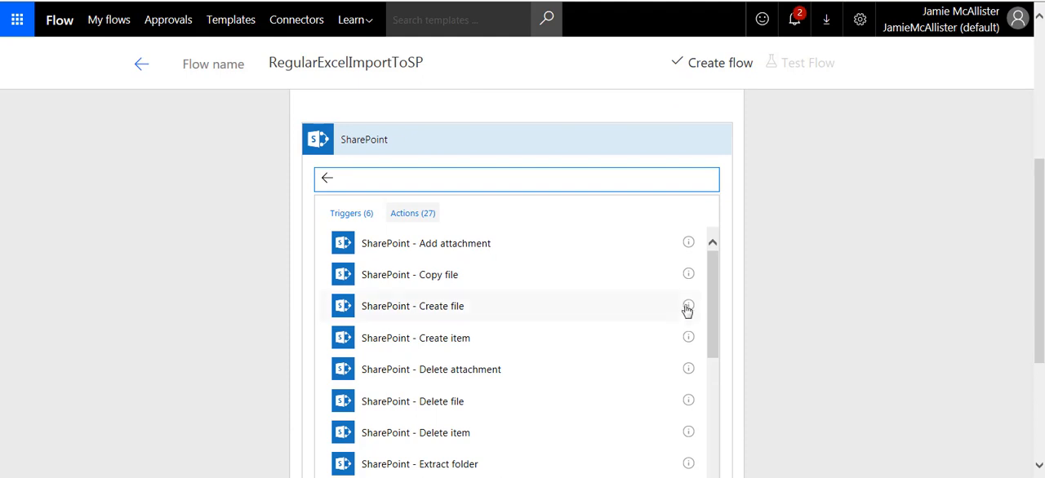
pyautogui.click(470, 343)
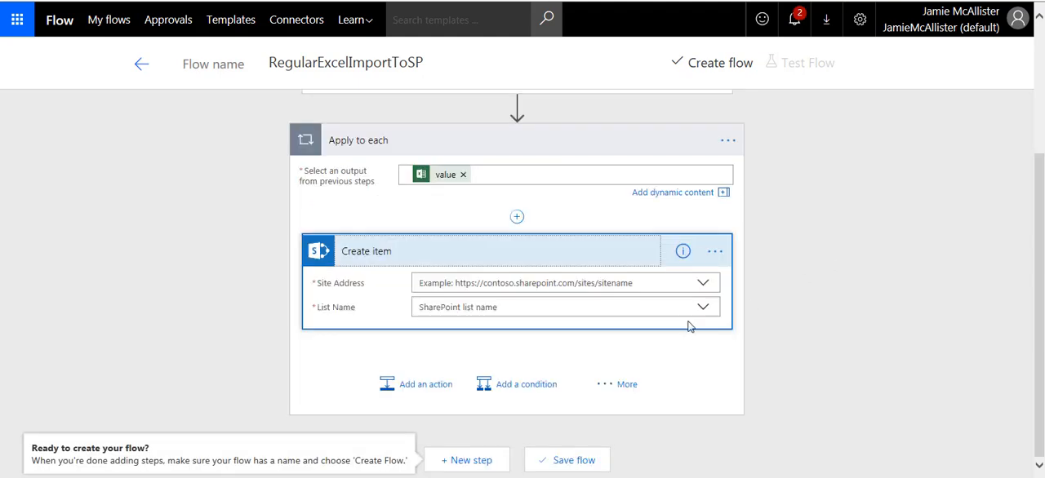
# Step: Set the Create item site address to Dev Site and its list name to ExportTest
pyautogui.click(702, 287)
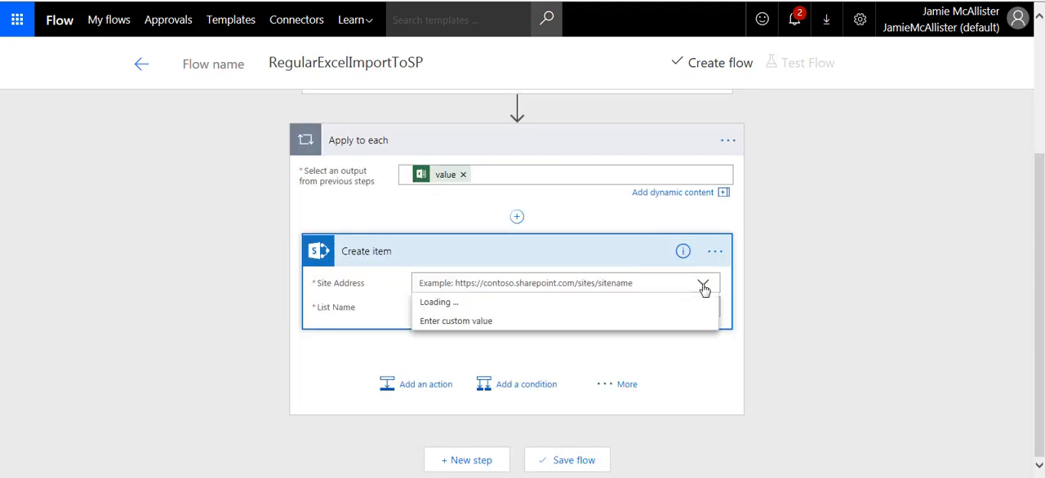
pyautogui.click(490, 303)
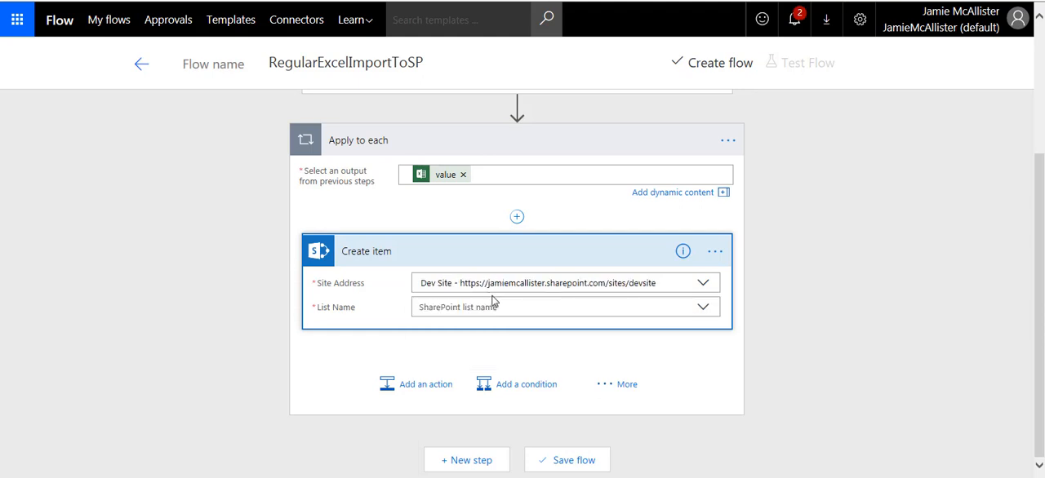
pyautogui.click(706, 308)
pyautogui.click(455, 347)
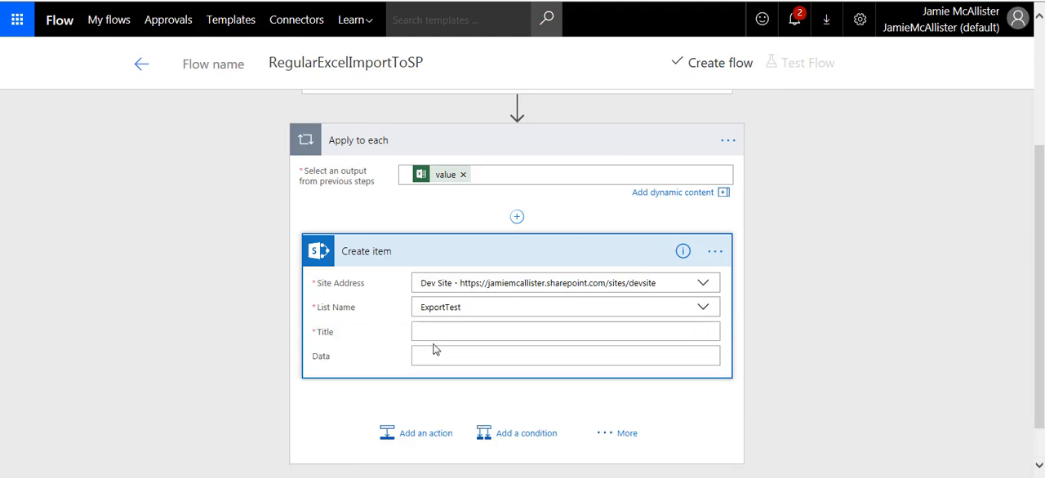
# Step: Map the Create item Title and Data fields to the Title and Data columns from Get rows
pyautogui.click(435, 332)
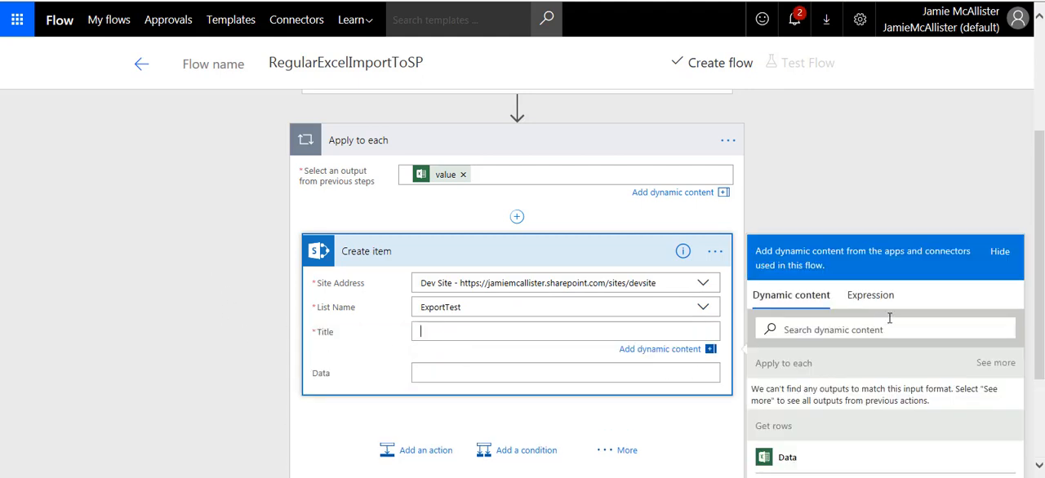
pyautogui.scroll(-1, 1042, 300)
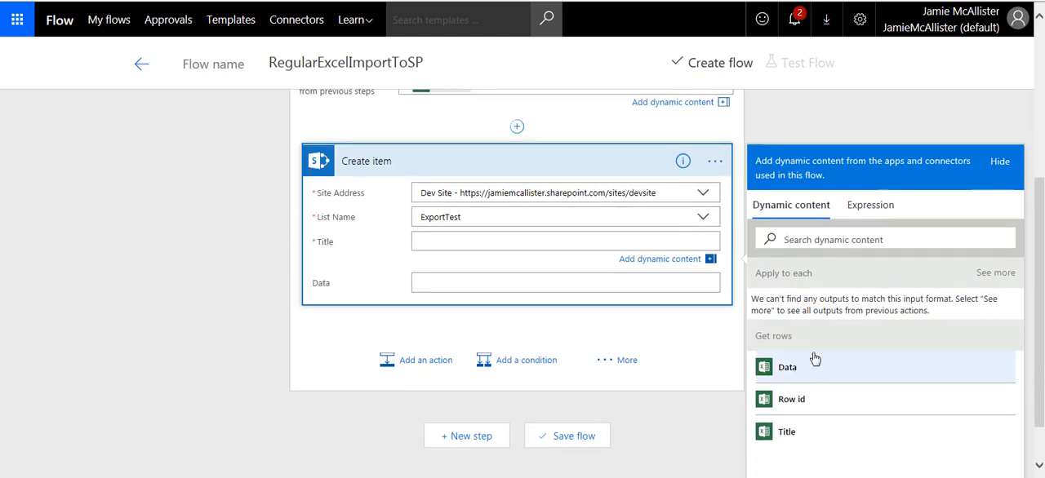
pyautogui.click(789, 433)
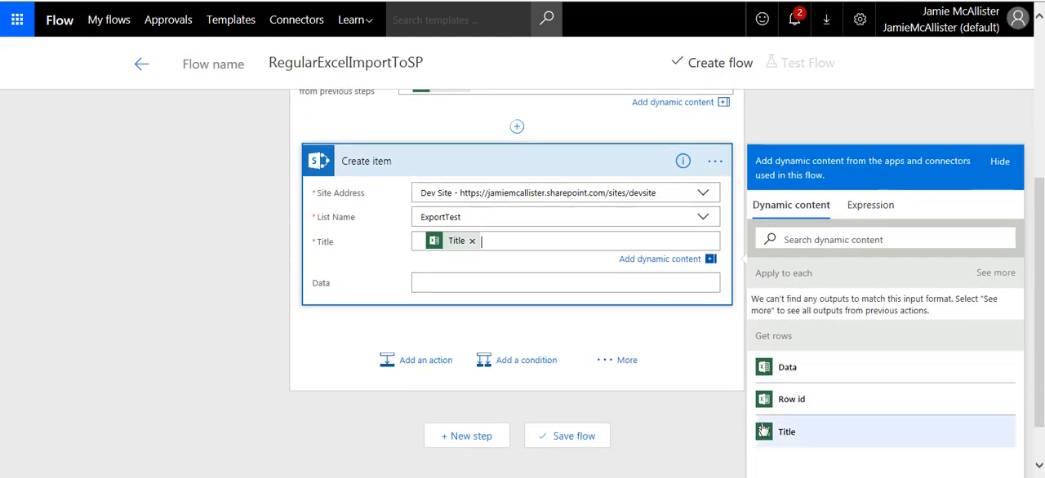
pyautogui.click(510, 281)
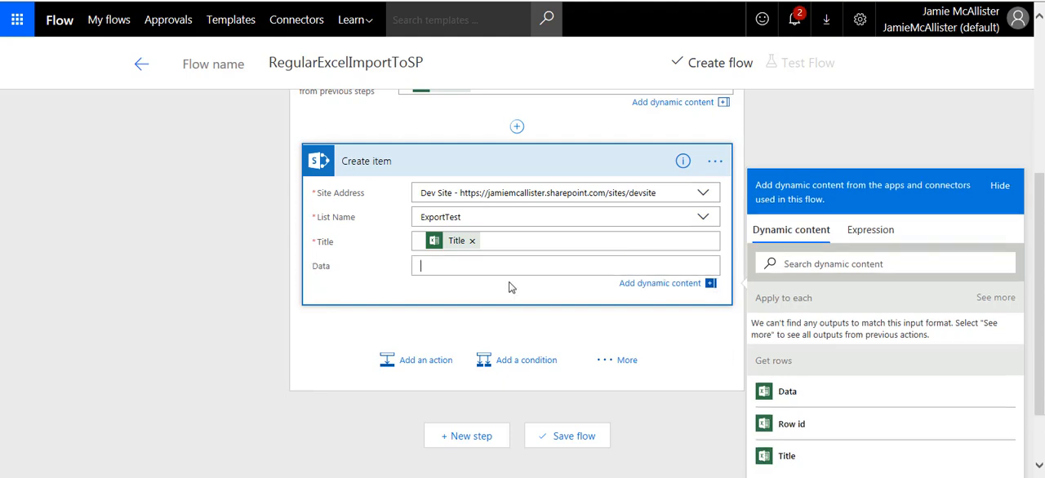
pyautogui.click(785, 395)
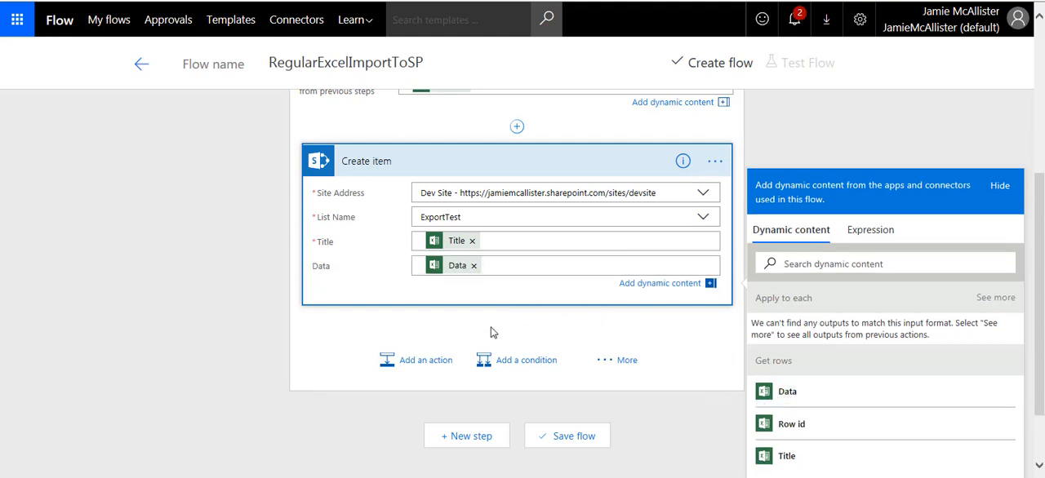
pyautogui.click(241, 318)
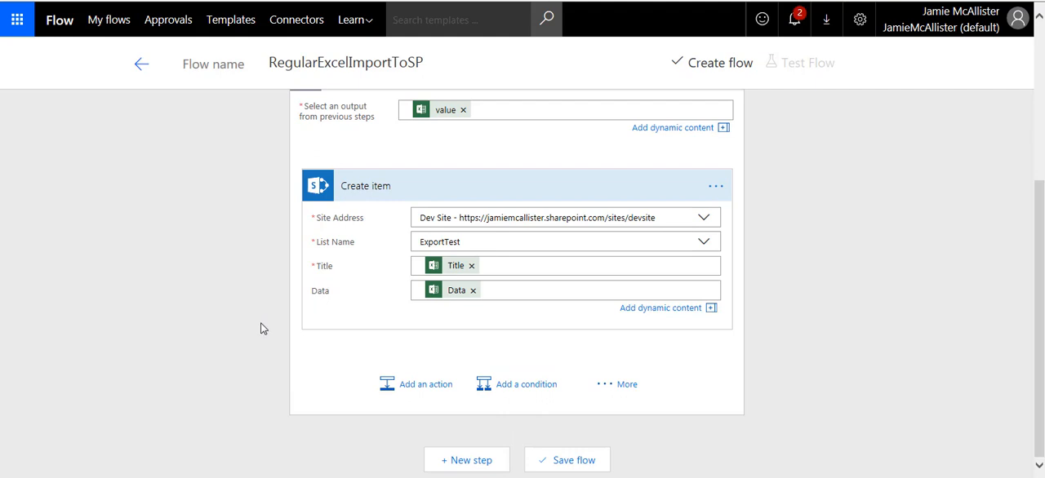
# Step: Create the flow and run a test of it using the "I'll perform the trigger action" option
pyautogui.scroll(4, 263, 321)
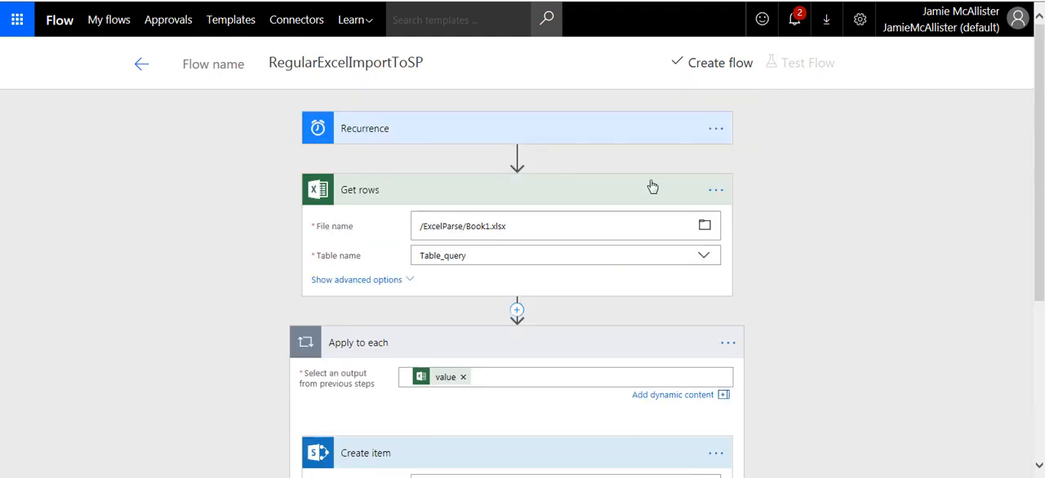
pyautogui.click(709, 66)
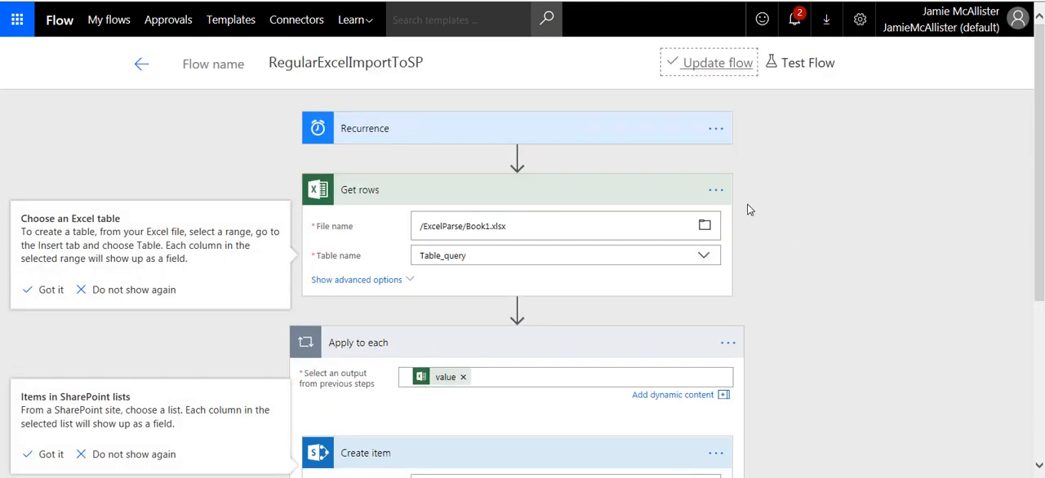
pyautogui.click(801, 65)
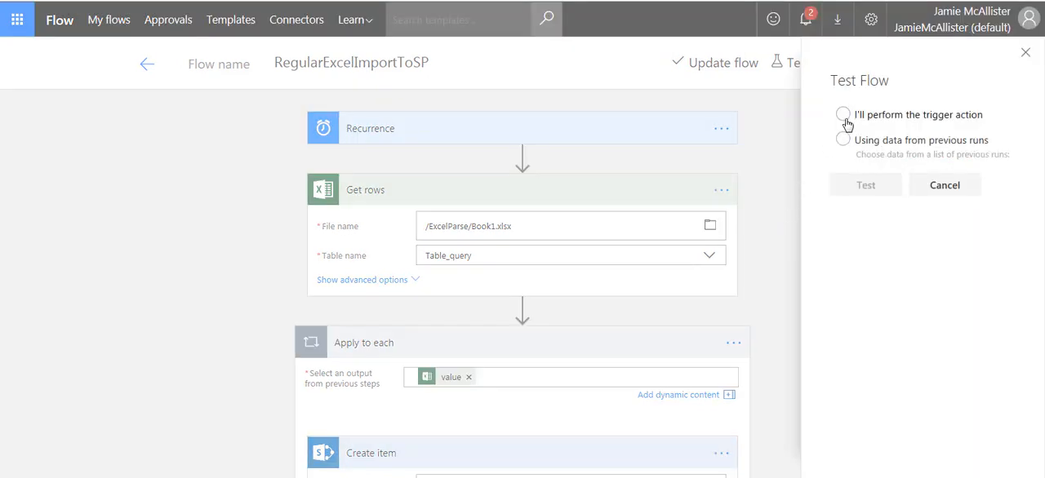
pyautogui.click(845, 116)
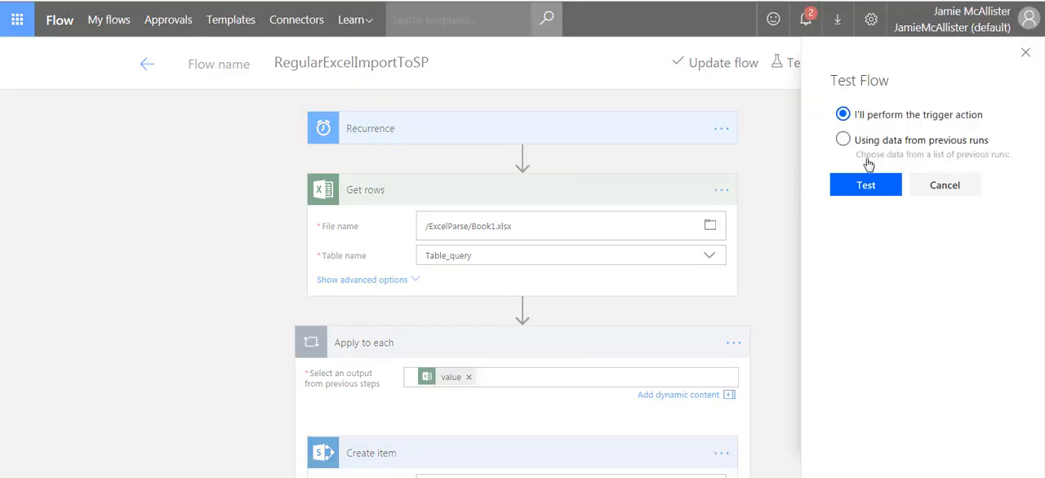
pyautogui.click(866, 186)
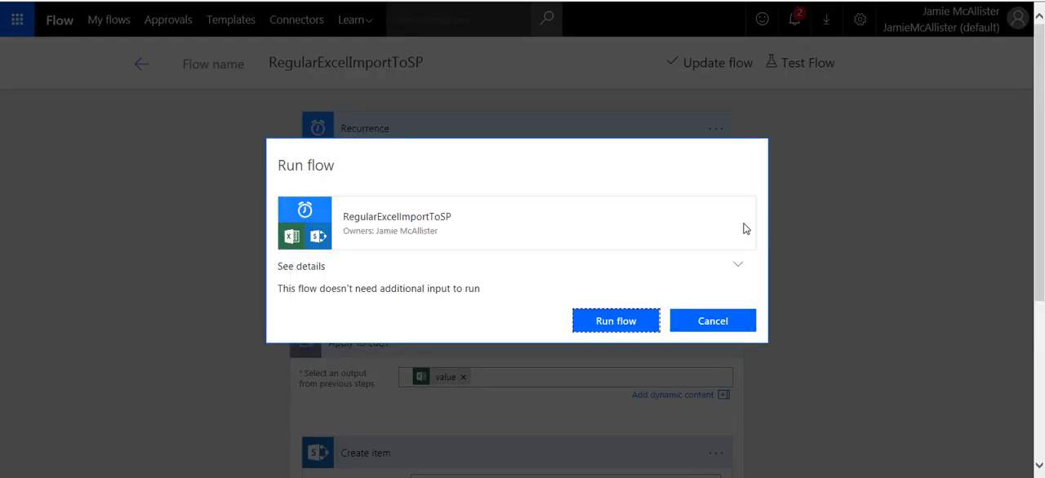
pyautogui.click(630, 324)
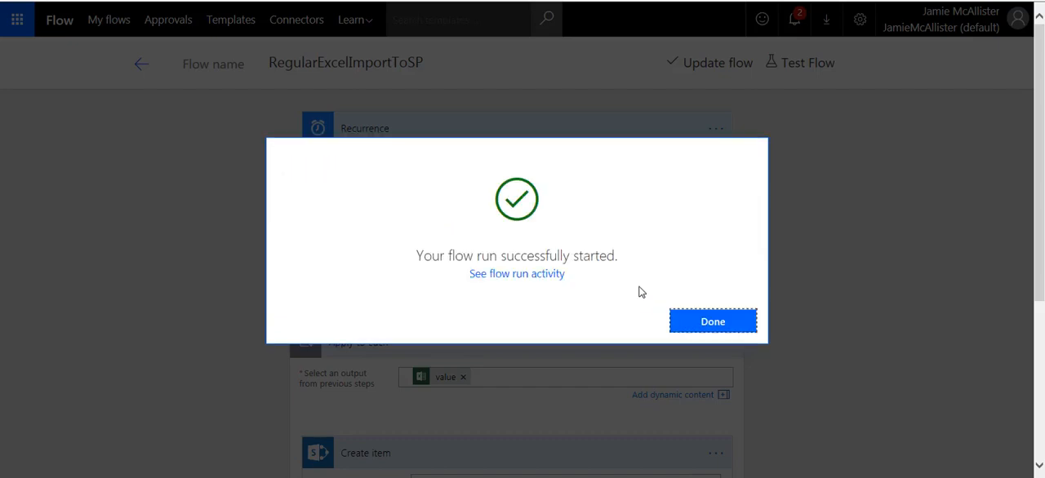
pyautogui.click(704, 318)
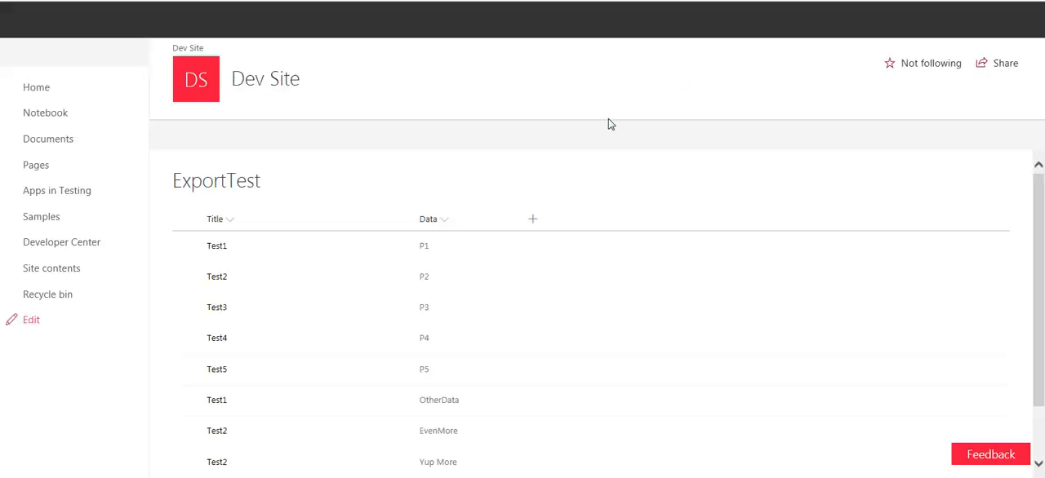
# Step: Check the ExportTest list on the SharePoint Dev Site for rows imported from the Excel table
pyautogui.scroll(-2, 300, 291)
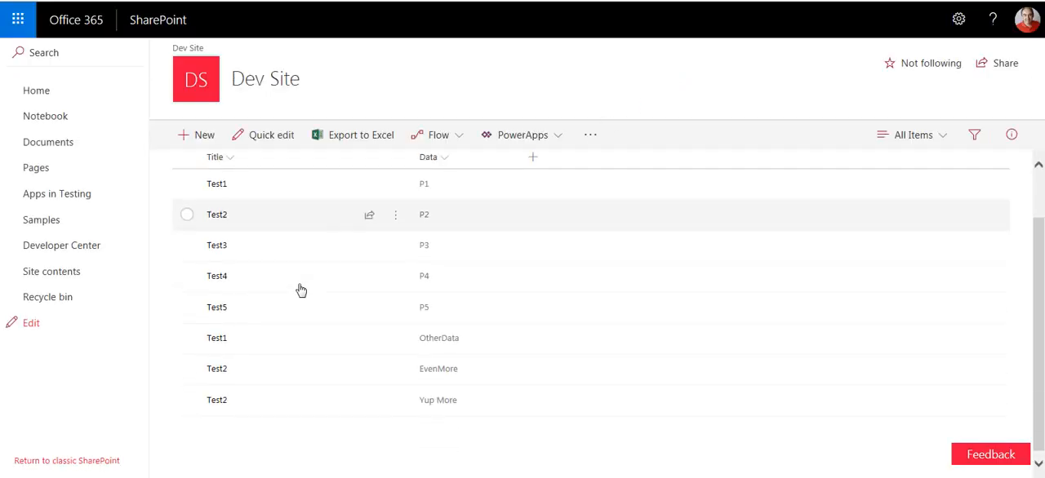
pyautogui.scroll(2, 301, 290)
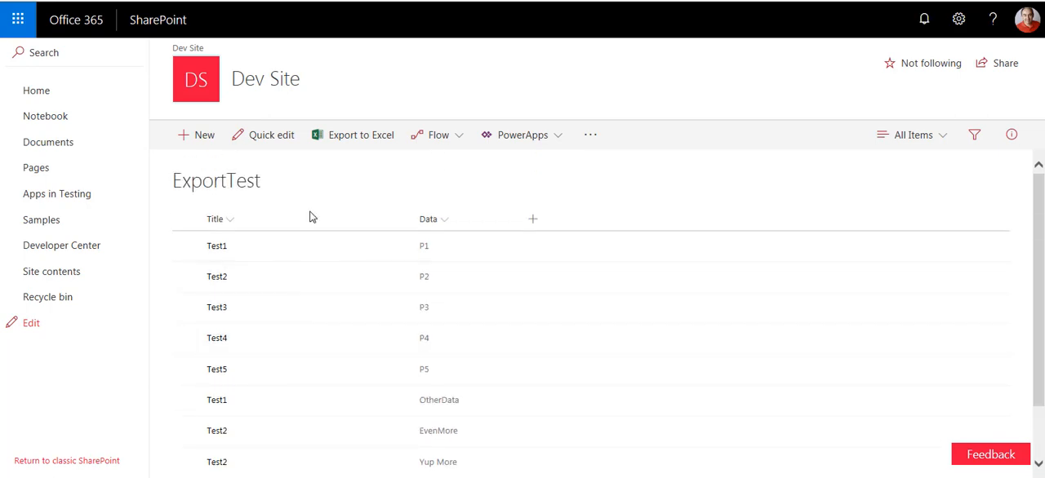